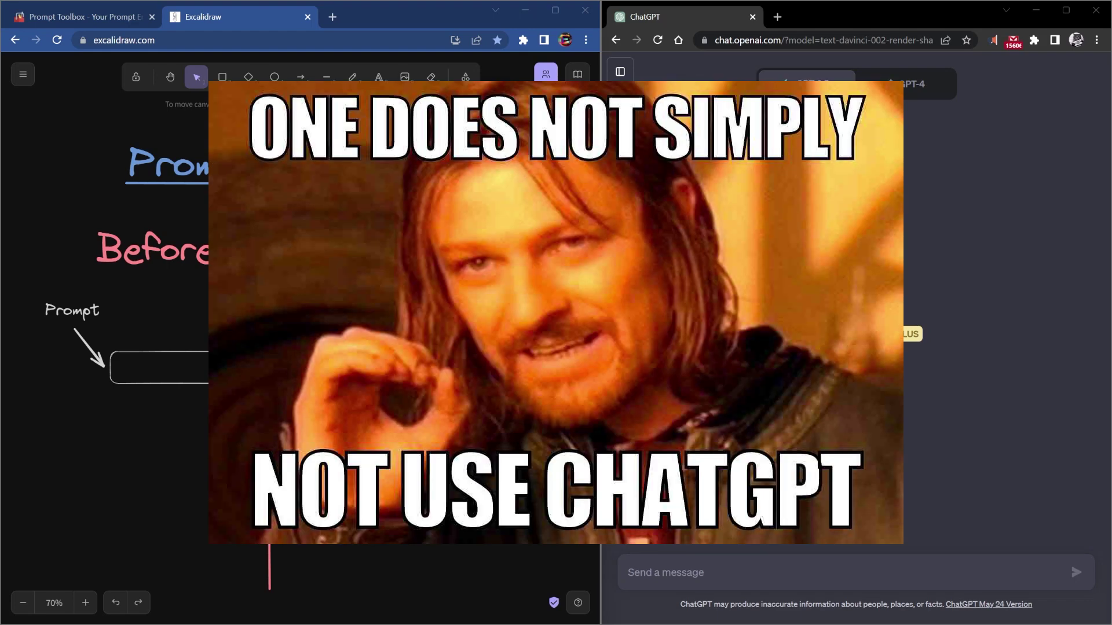
# - Switch the browser from the drawing to the Prompt Toolbox home page
pyautogui.hotkey('ctrl', 'shift', 'Tab')
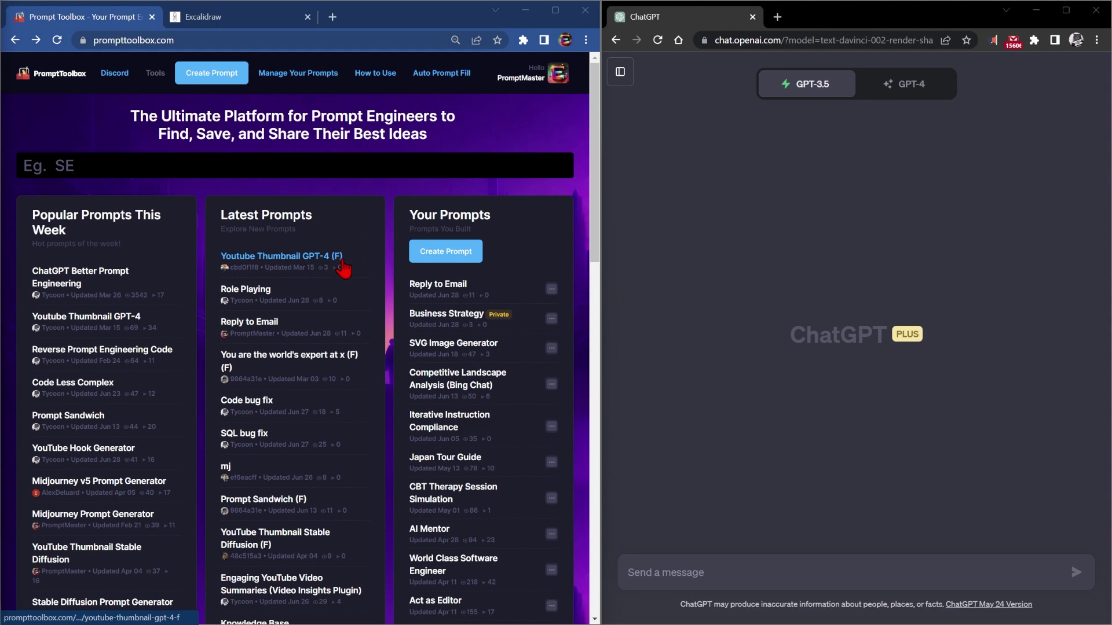
# - Preview the Youtube Thumbnail GPT-4 prompt, then search 'sand' and open the first Prompt Sandwich result
pyautogui.click(324, 261)
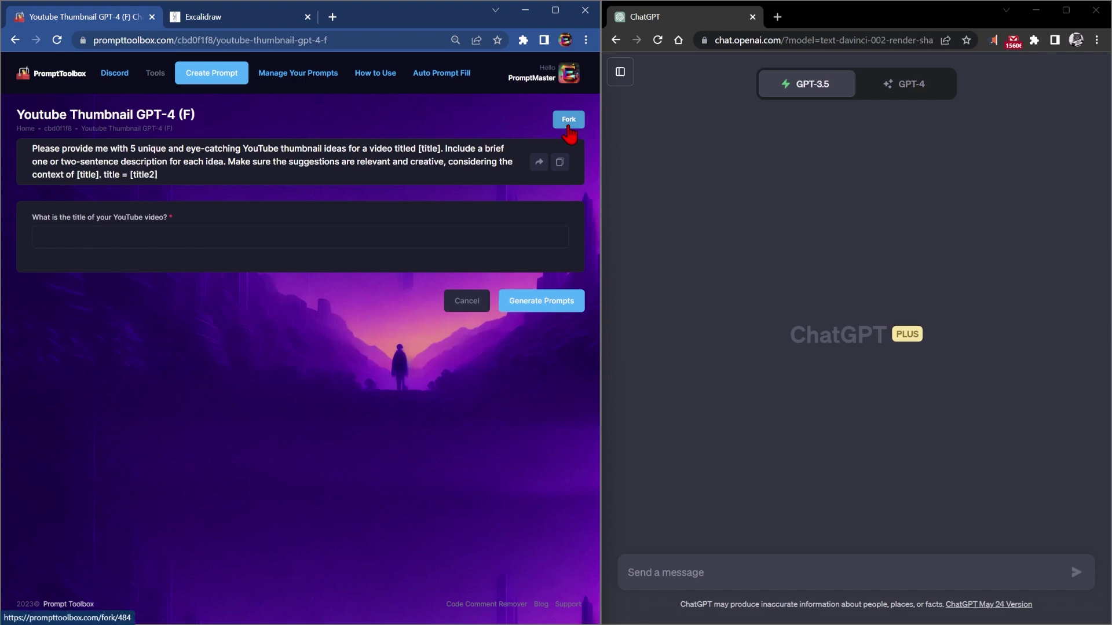
pyautogui.click(569, 119)
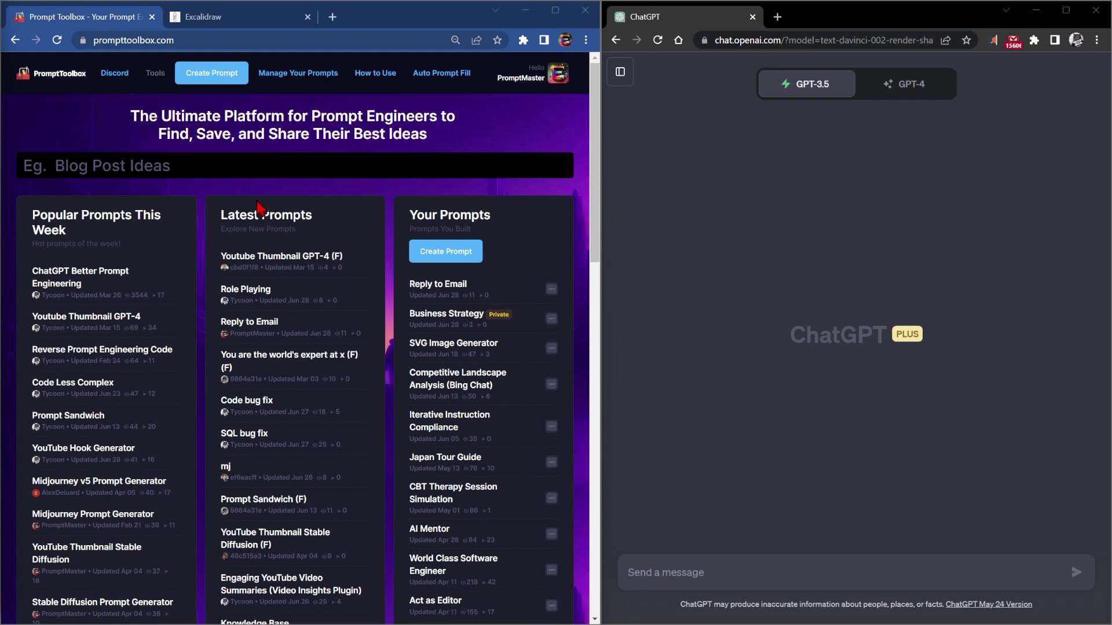
pyautogui.click(207, 167)
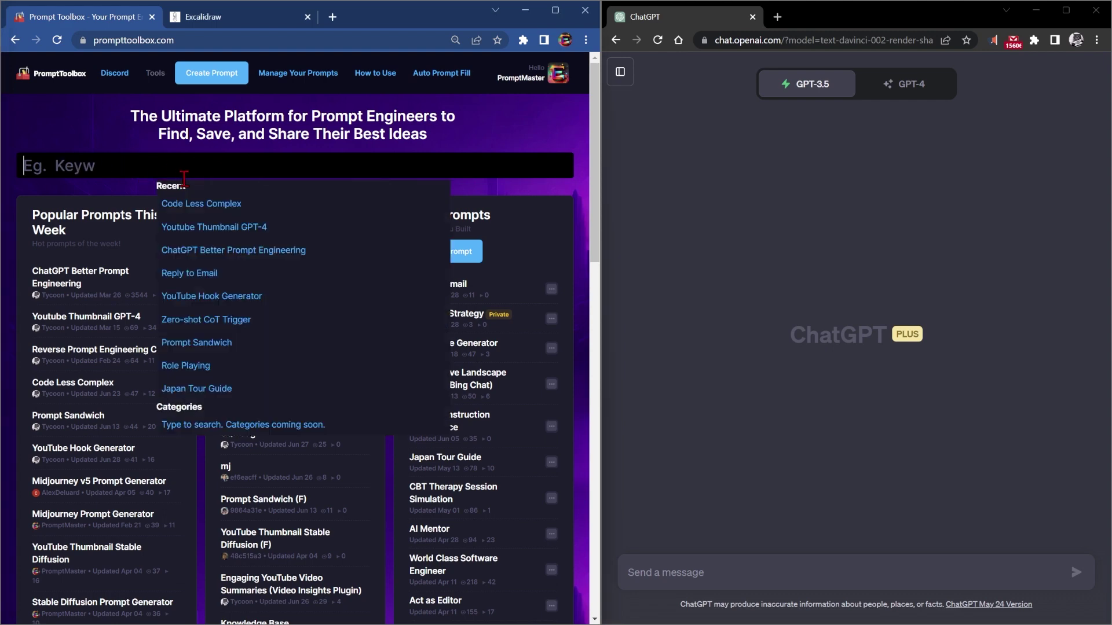
pyautogui.click(218, 18)
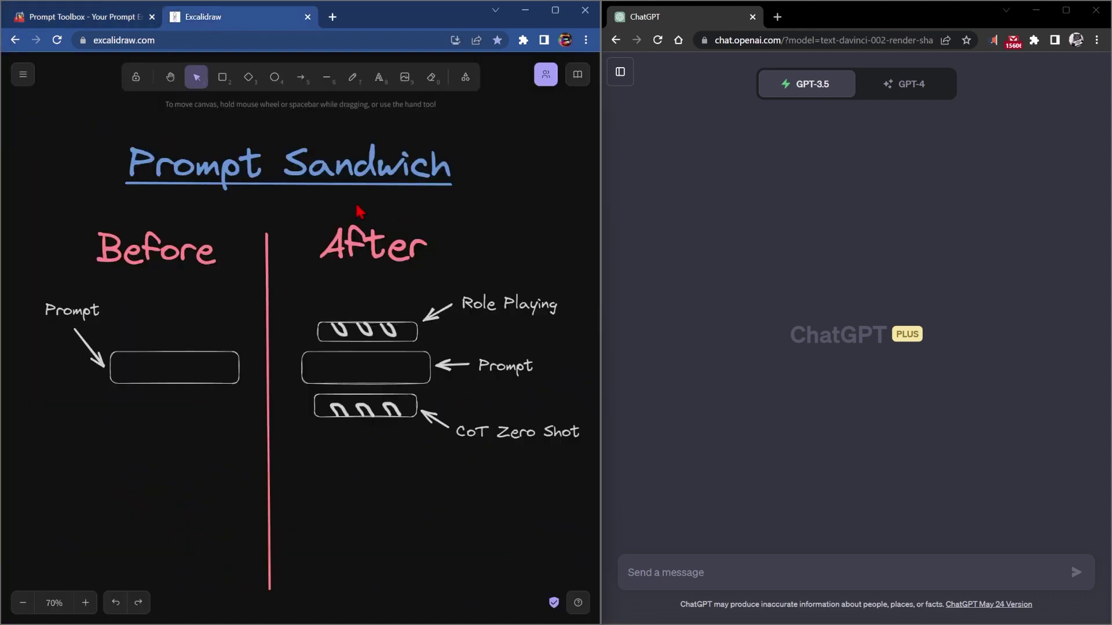
pyautogui.click(96, 20)
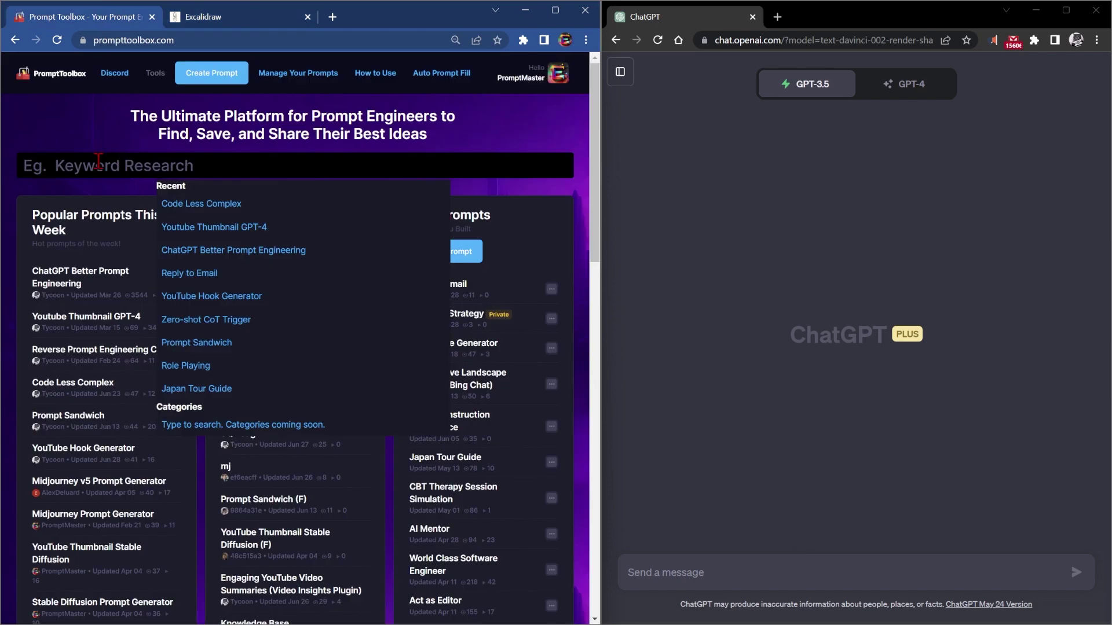
pyautogui.write('sand')
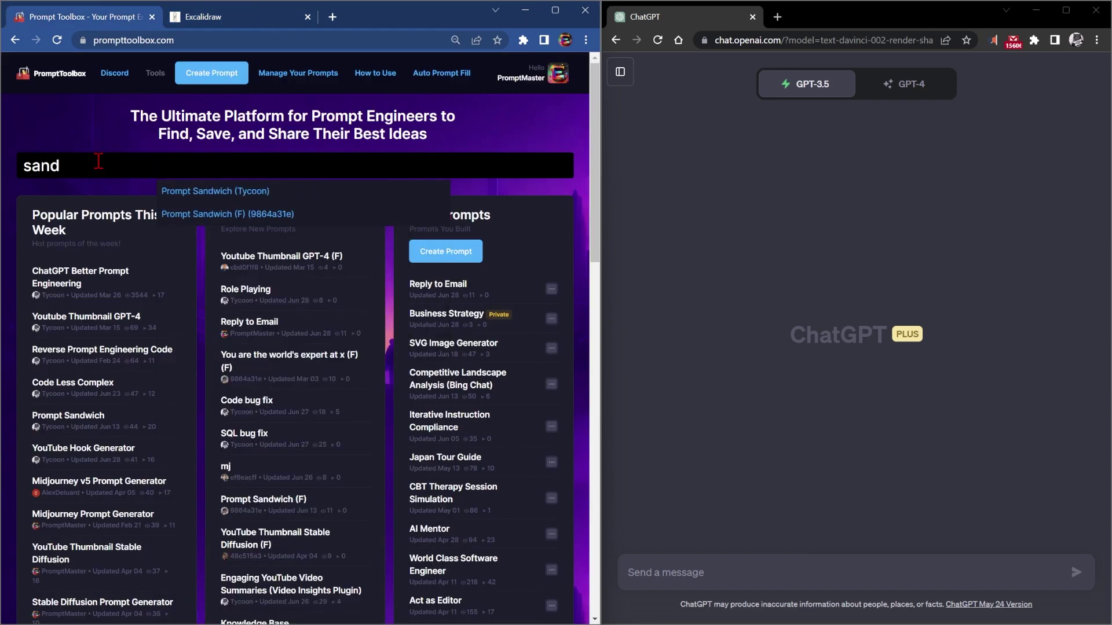
pyautogui.click(235, 197)
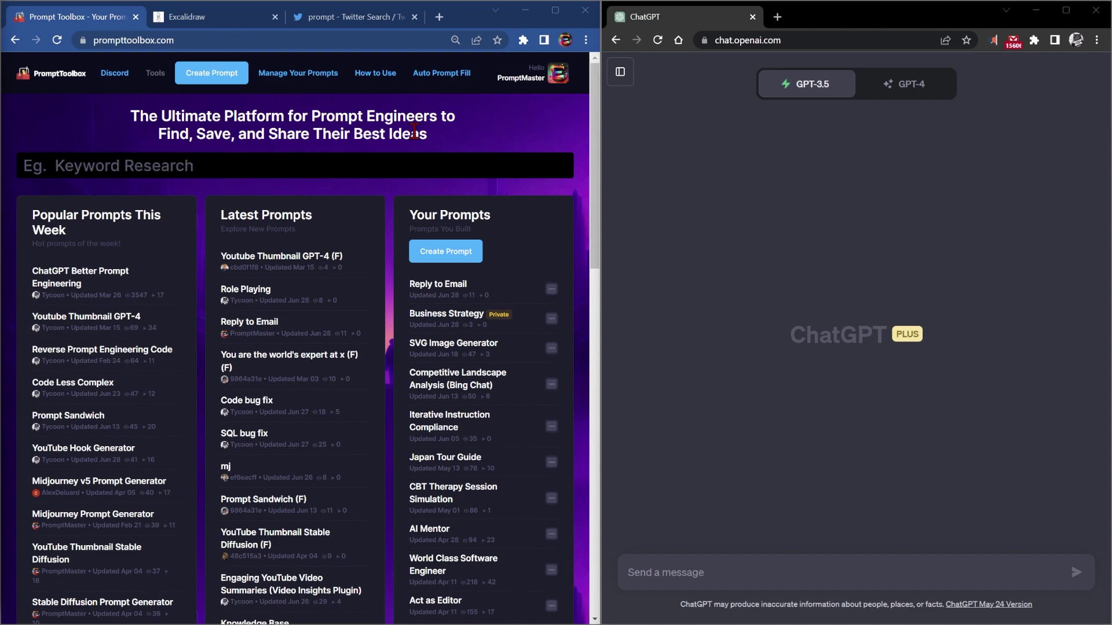
# - Create a new prompt named 'Presentation'
pyautogui.click(225, 73)
pyautogui.click(249, 317)
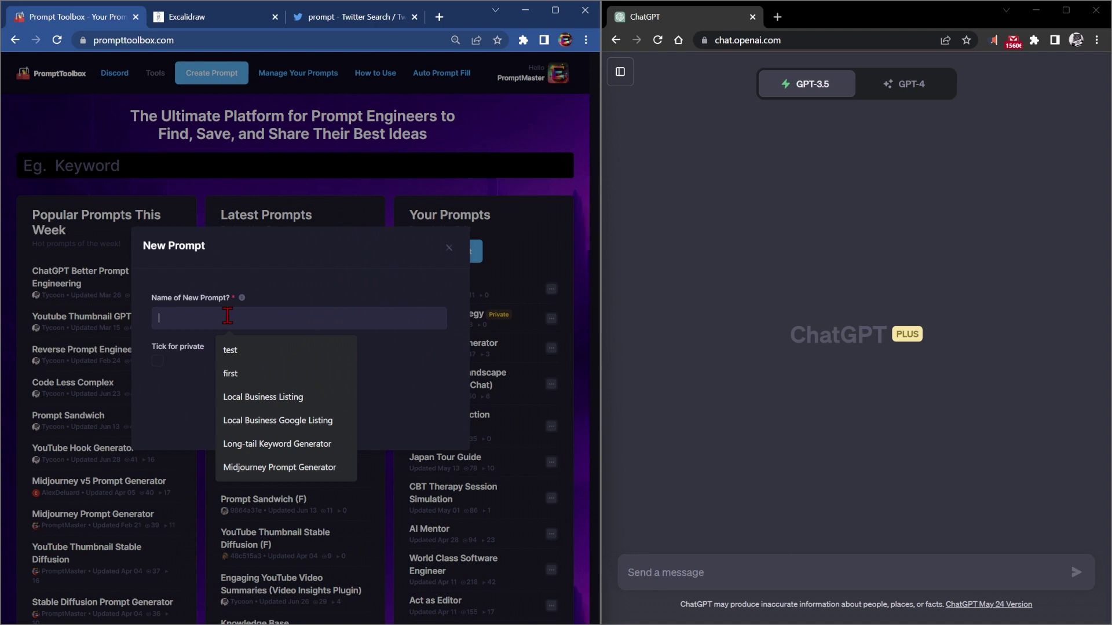
pyautogui.write('Presentation')
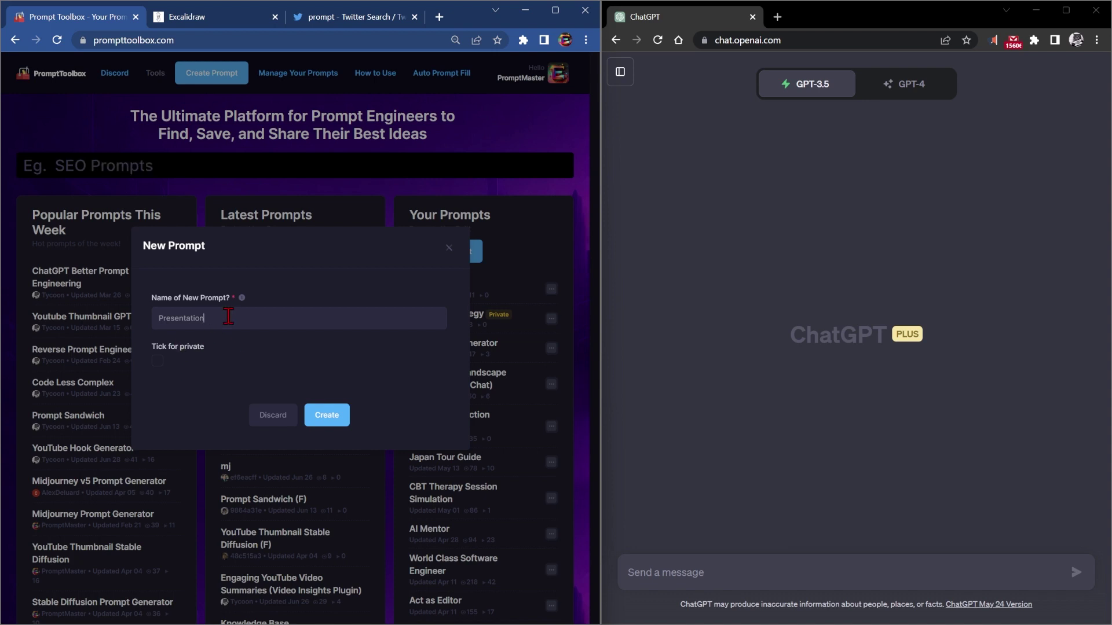
pyautogui.click(327, 419)
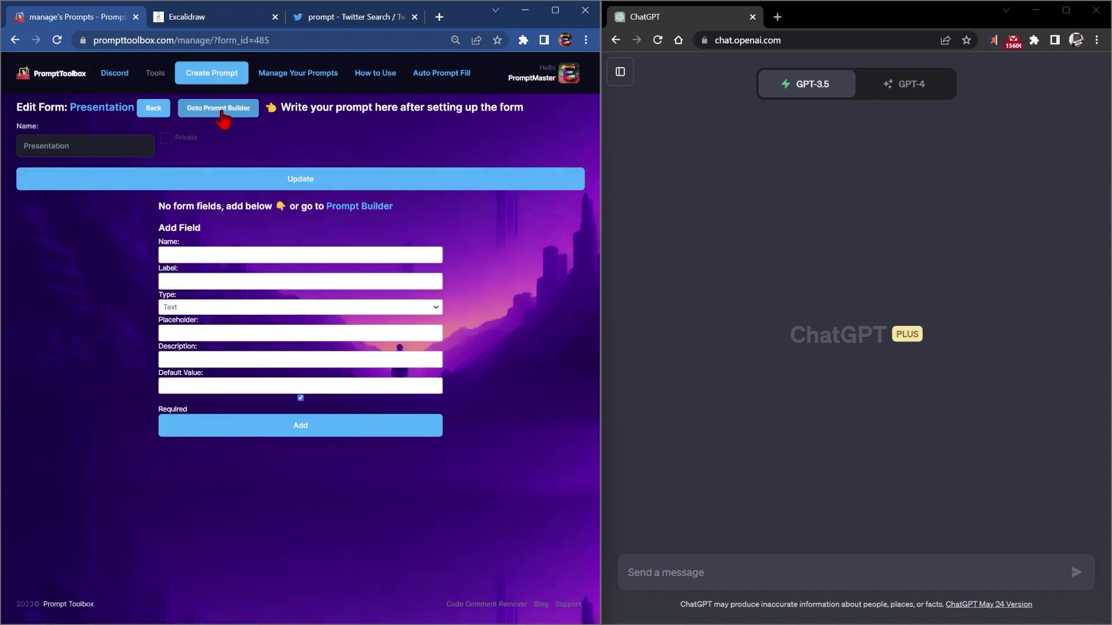
# - Paste the 5-slide history-of-AI presentation prompt into the Presentation template and save it
pyautogui.click(220, 110)
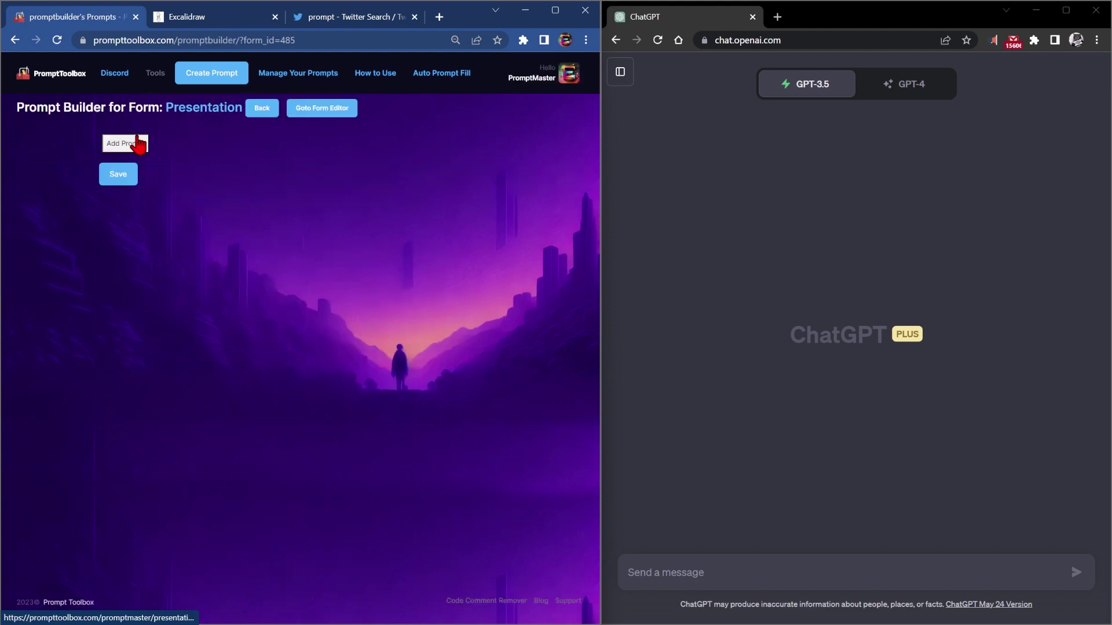
pyautogui.click(169, 156)
pyautogui.write('Please provide me a 5-slide PowerPoint presentation about the history of AI. Fill it in with your knowledge and without placeholders')
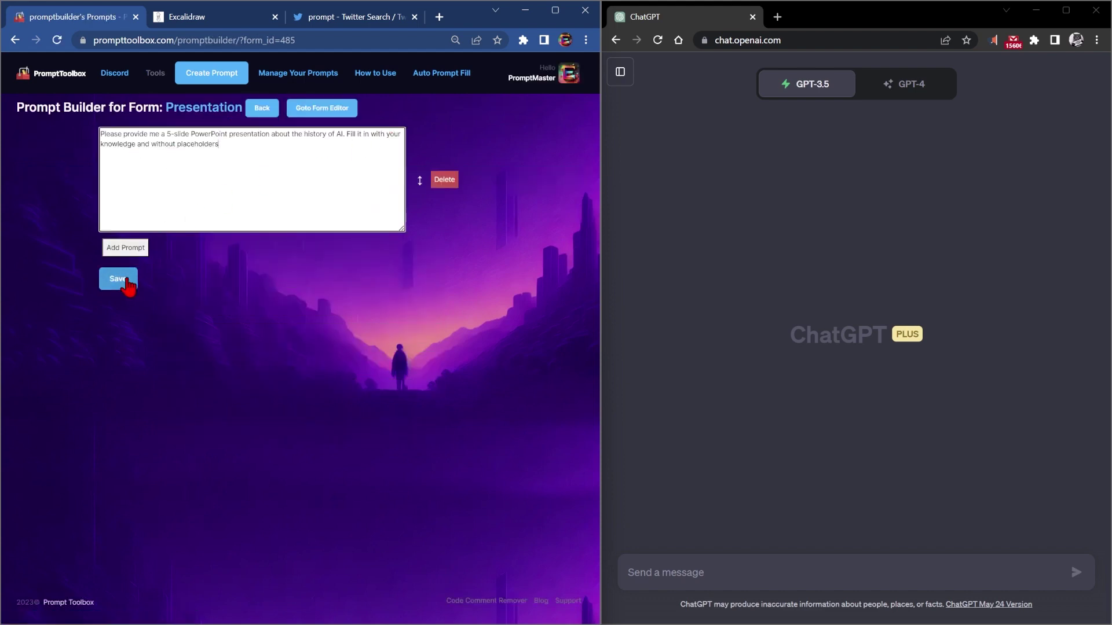
pyautogui.click(123, 283)
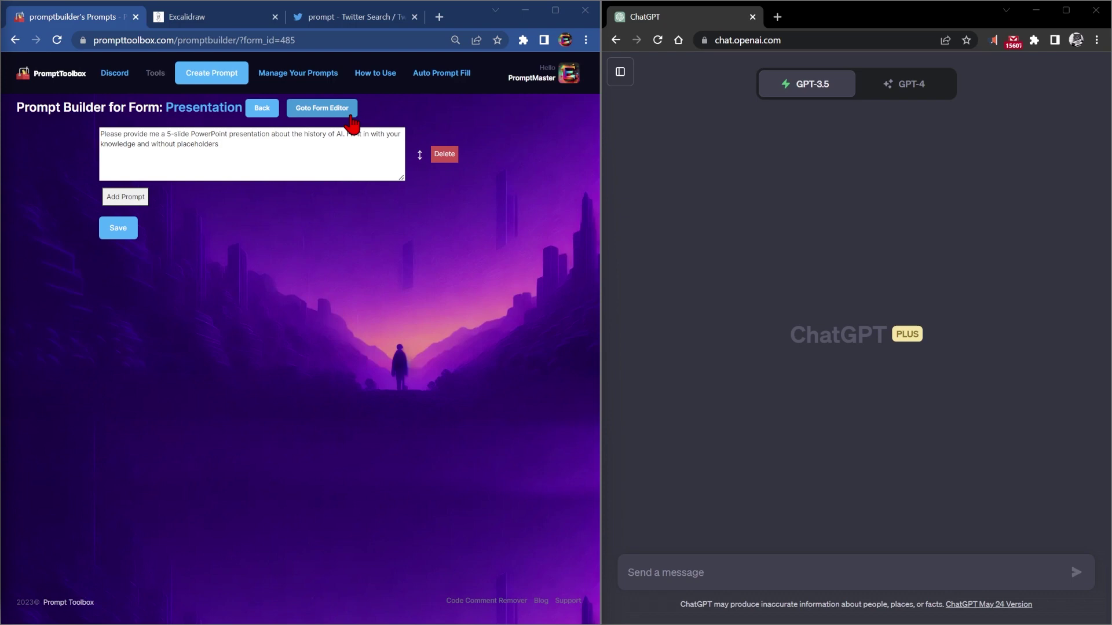
pyautogui.click(318, 114)
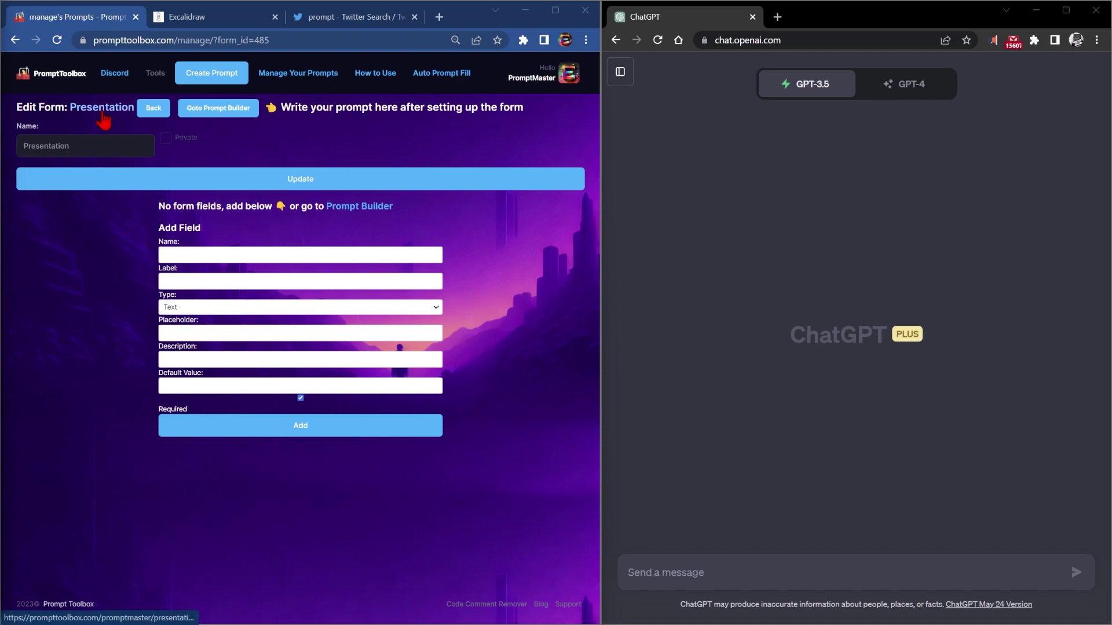
# - Copy the Presentation prompt into ChatGPT's message box and select the words 'history of AI'
pyautogui.click(102, 110)
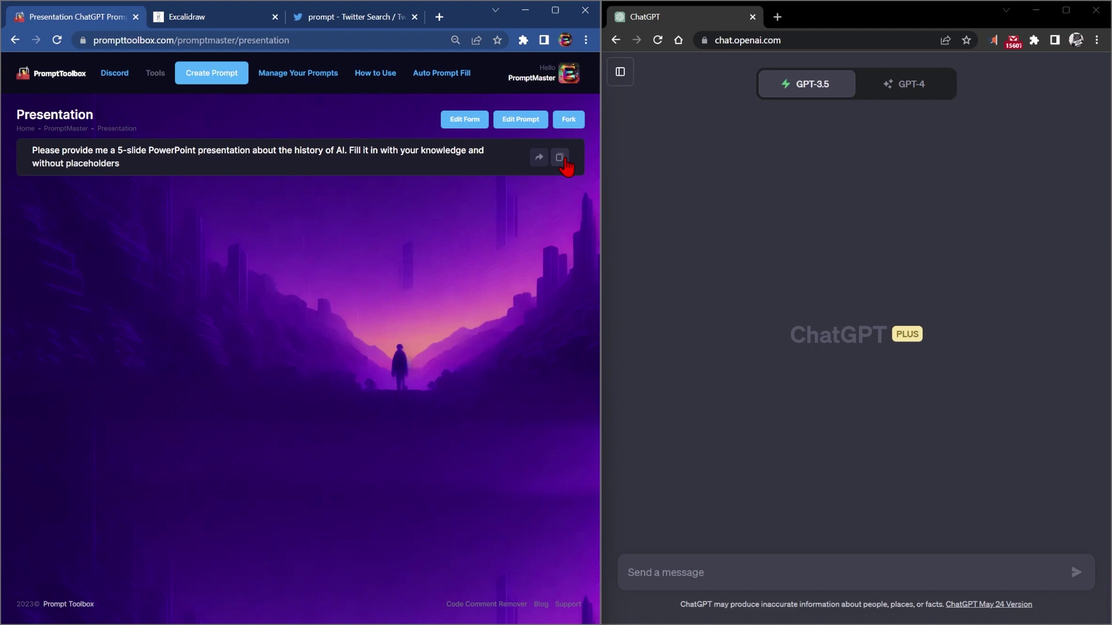
pyautogui.click(560, 157)
pyautogui.click(689, 568)
pyautogui.hotkey('ctrl', 'v')
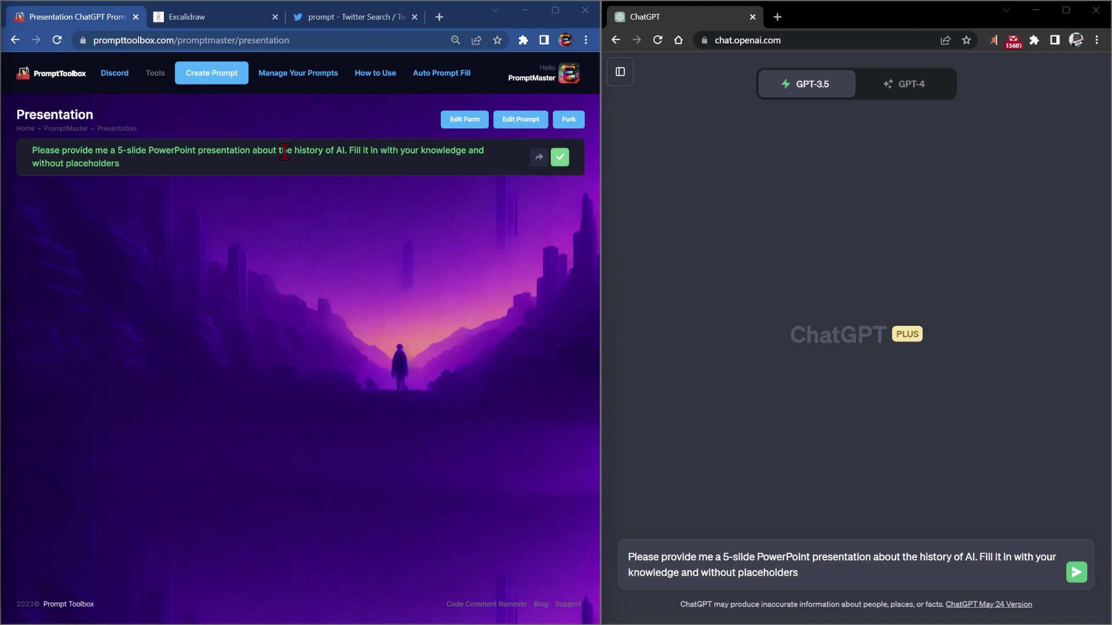
pyautogui.moveTo(295, 151); pyautogui.dragTo(345, 150)
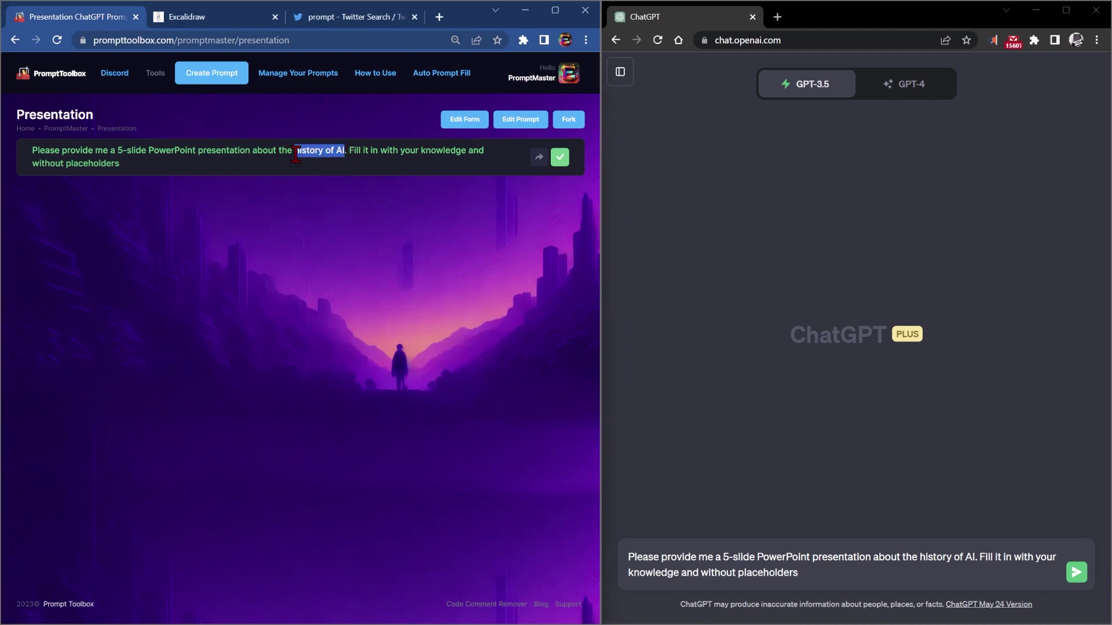
# - Add a Text field 'topic', labelled 'What is your topic?', with placeholder 'an avocado chair'
pyautogui.click(461, 120)
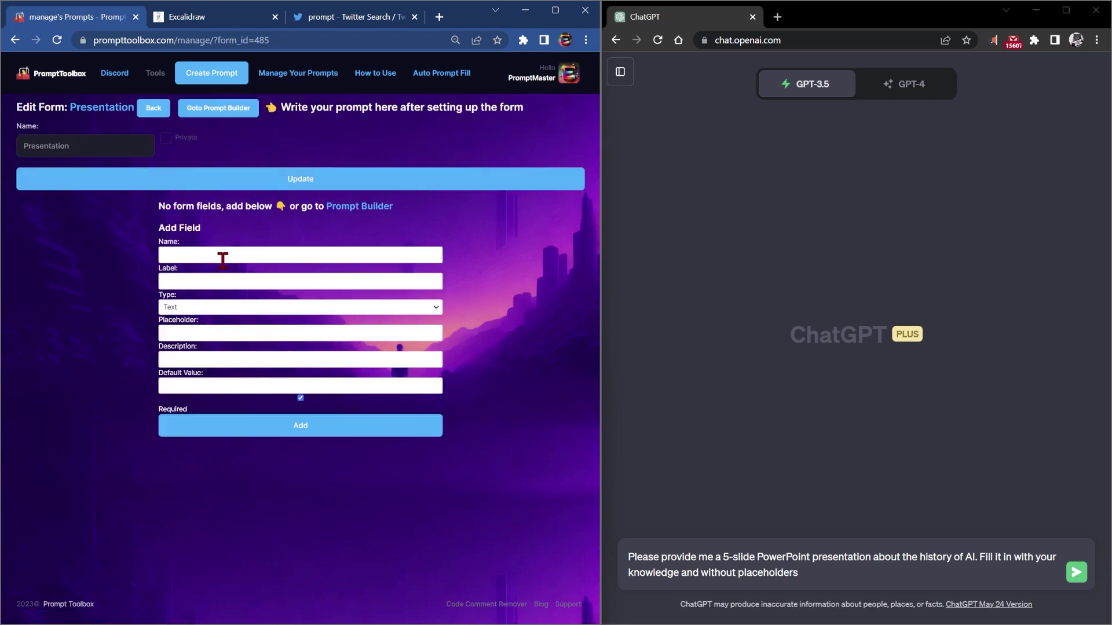
pyautogui.click(221, 257)
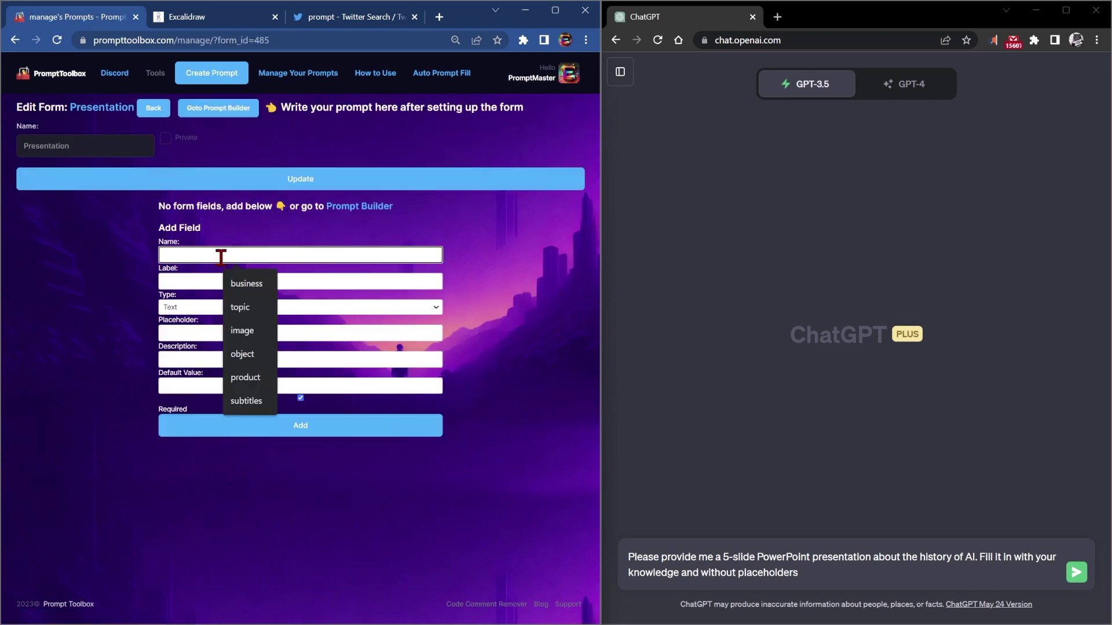
pyautogui.write('topic')
pyautogui.press('Tab')
pyautogui.write('What ')
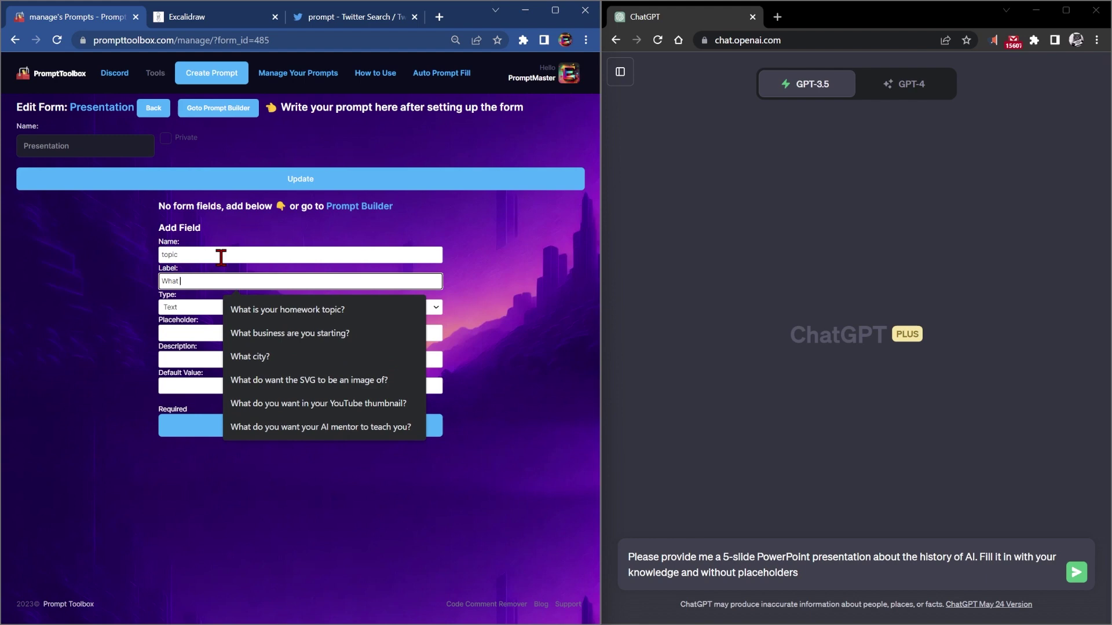
pyautogui.write('is your topic?')
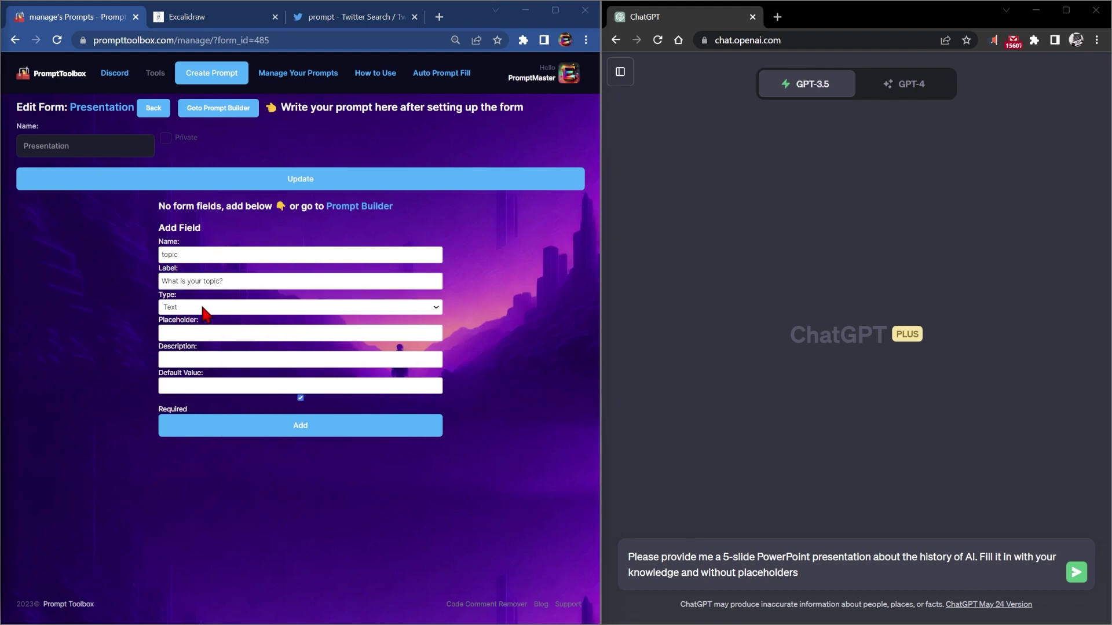
pyautogui.click(202, 308)
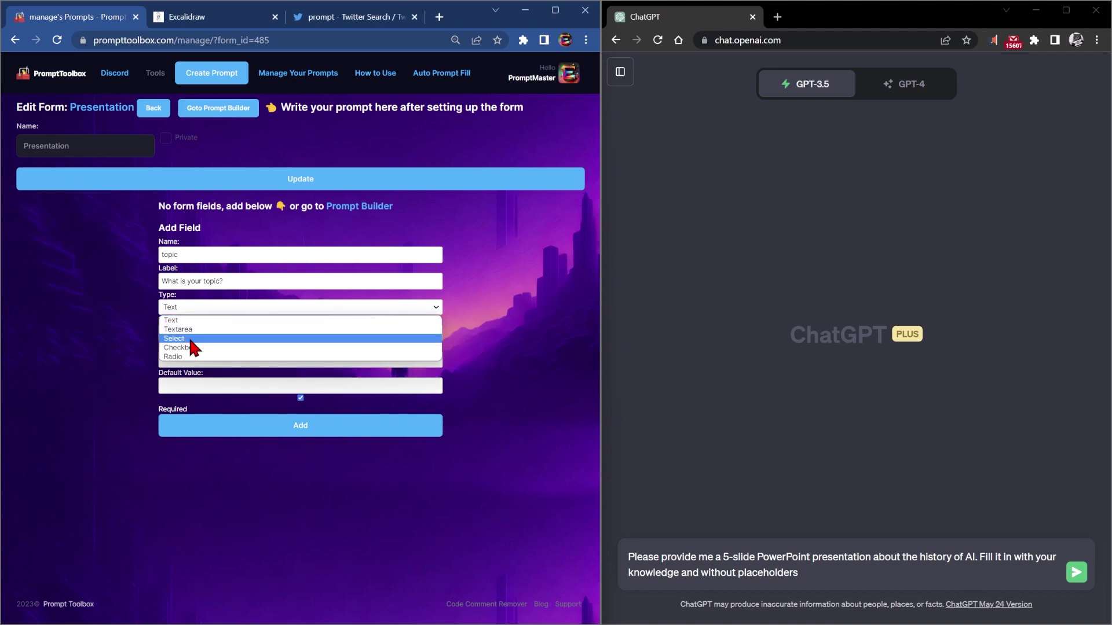
pyautogui.click(145, 355)
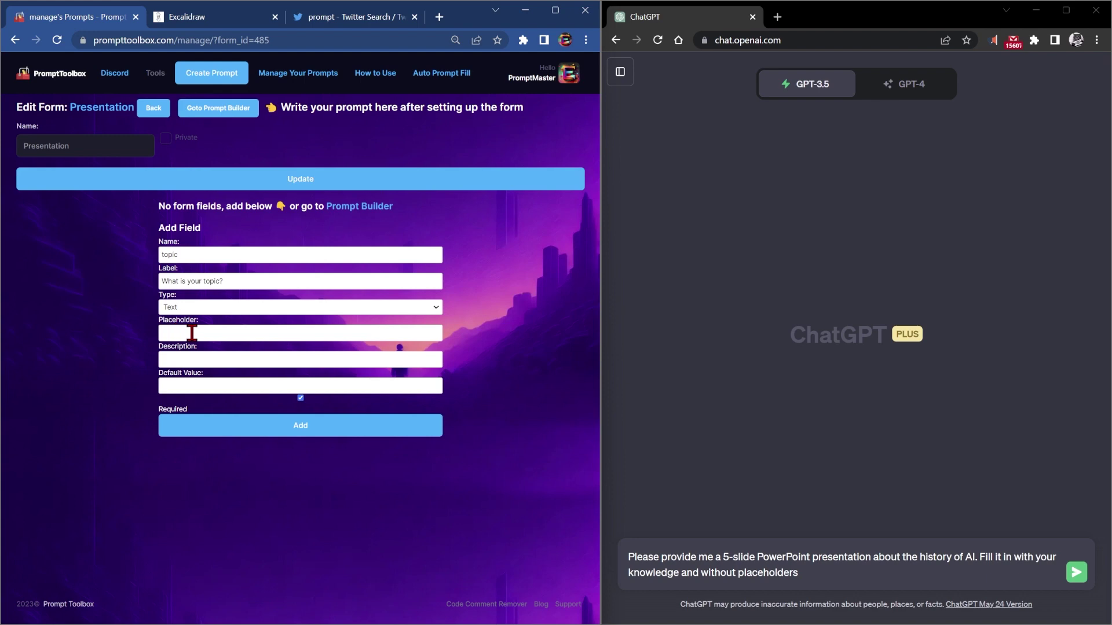
pyautogui.click(192, 333)
pyautogui.click(248, 361)
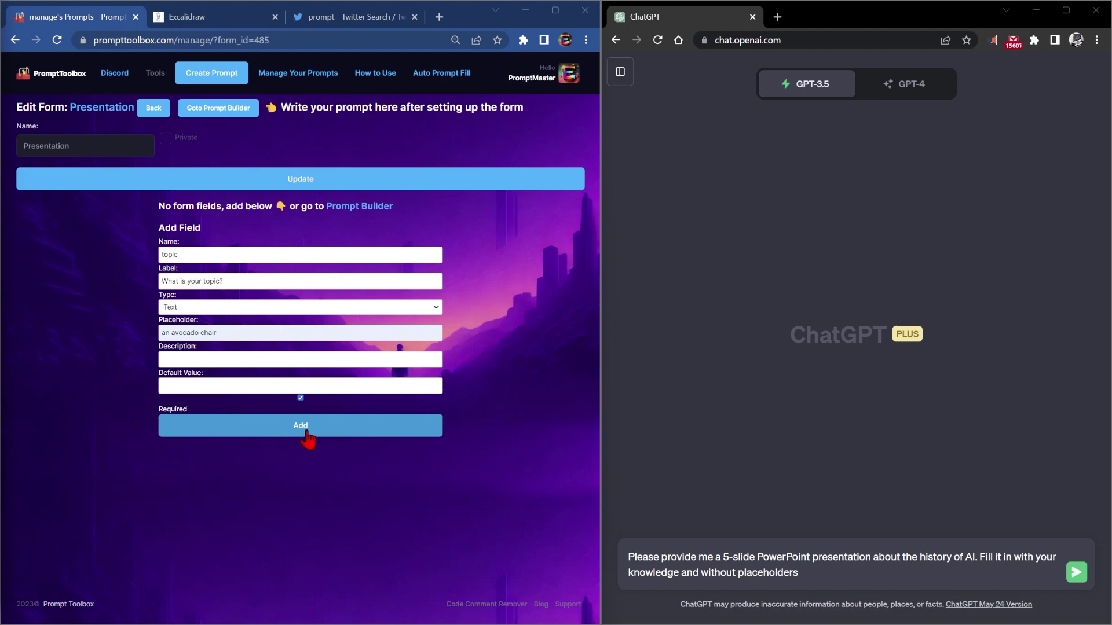
pyautogui.click(305, 435)
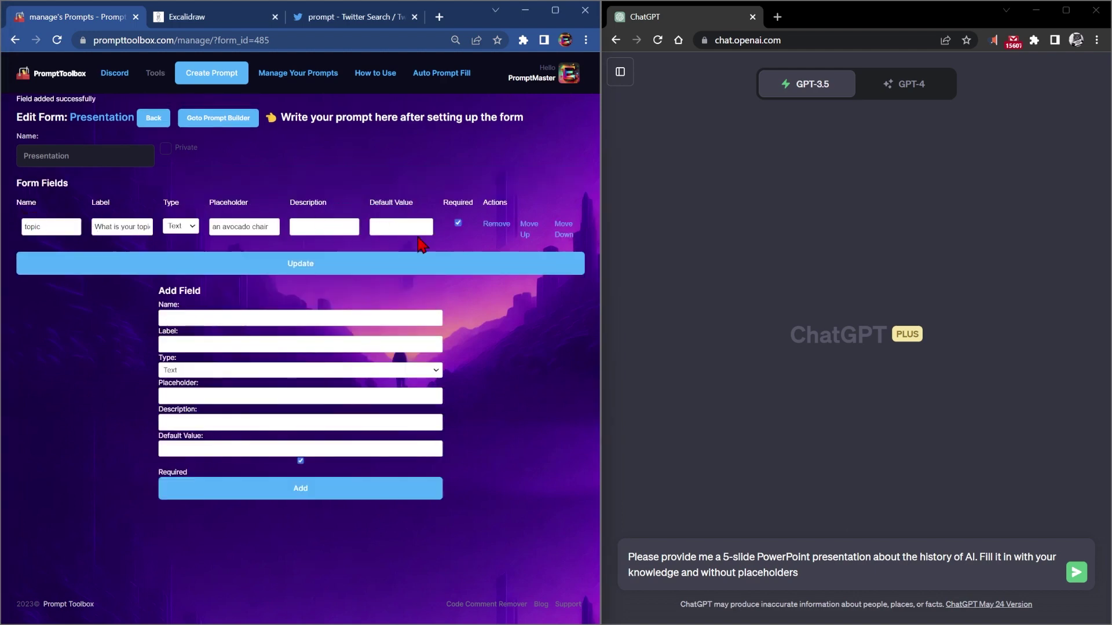
pyautogui.doubleClick(45, 225)
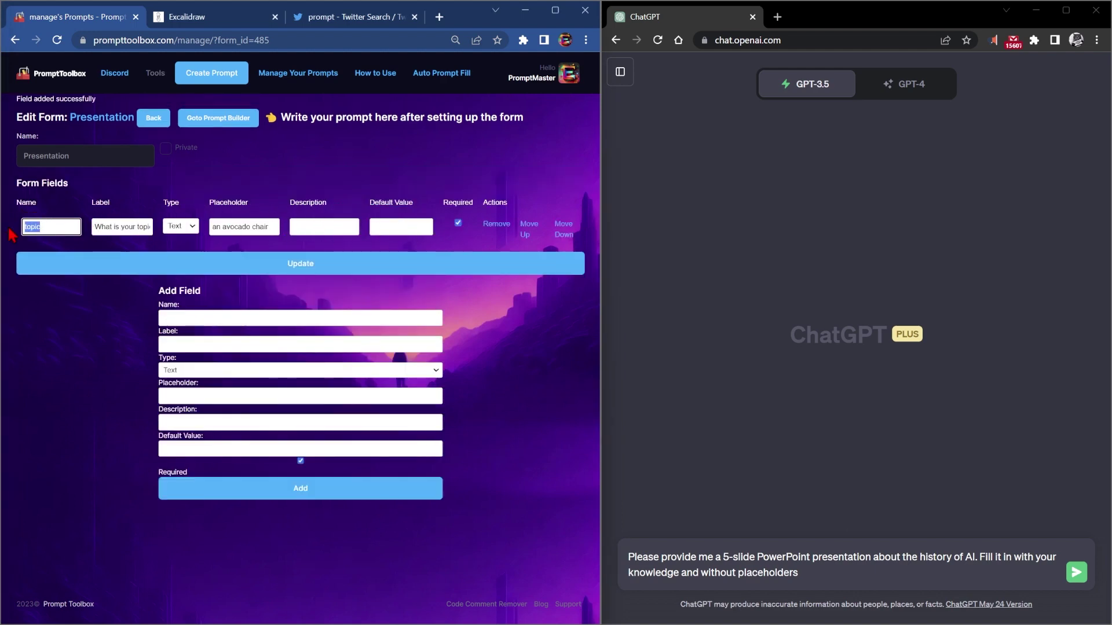
# - Replace 'the history of AI' in the Presentation prompt with the [topic] placeholder
pyautogui.click(213, 119)
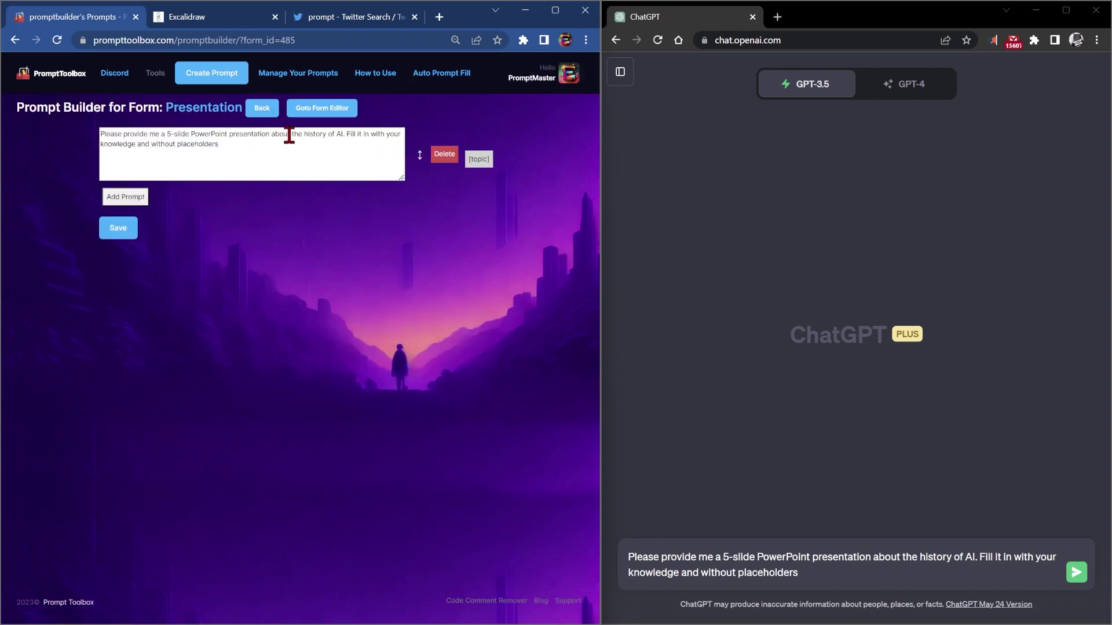
pyautogui.moveTo(343, 136); pyautogui.dragTo(291, 136)
pyautogui.press('BackSpace')
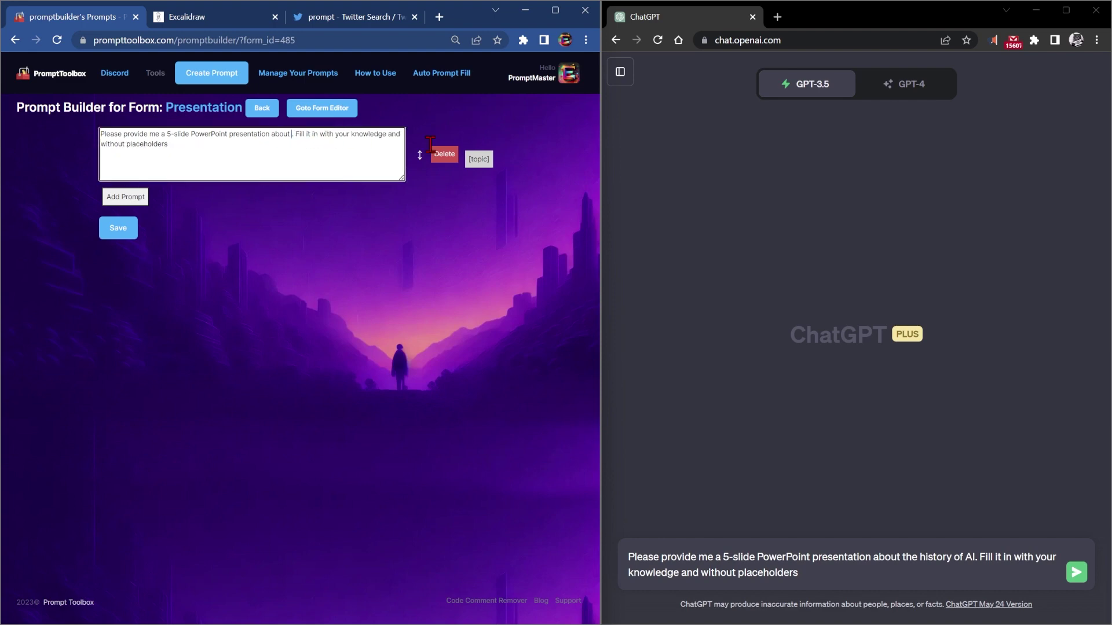
pyautogui.click(479, 161)
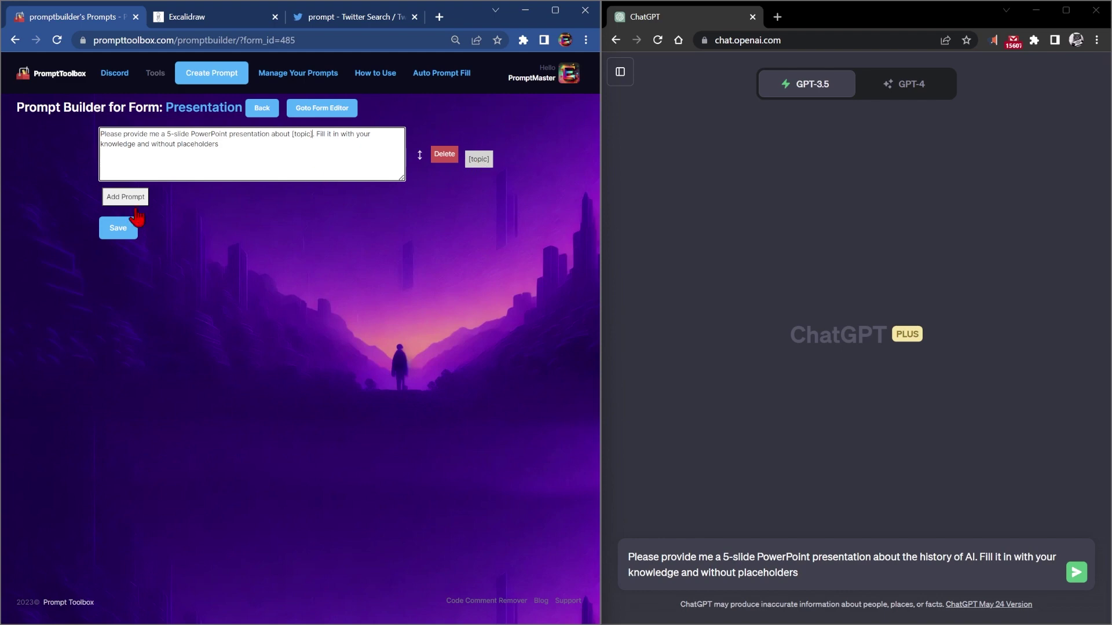
# - Save the template, generate the prompt with topic 'chemisty', and reload it from History
pyautogui.click(118, 229)
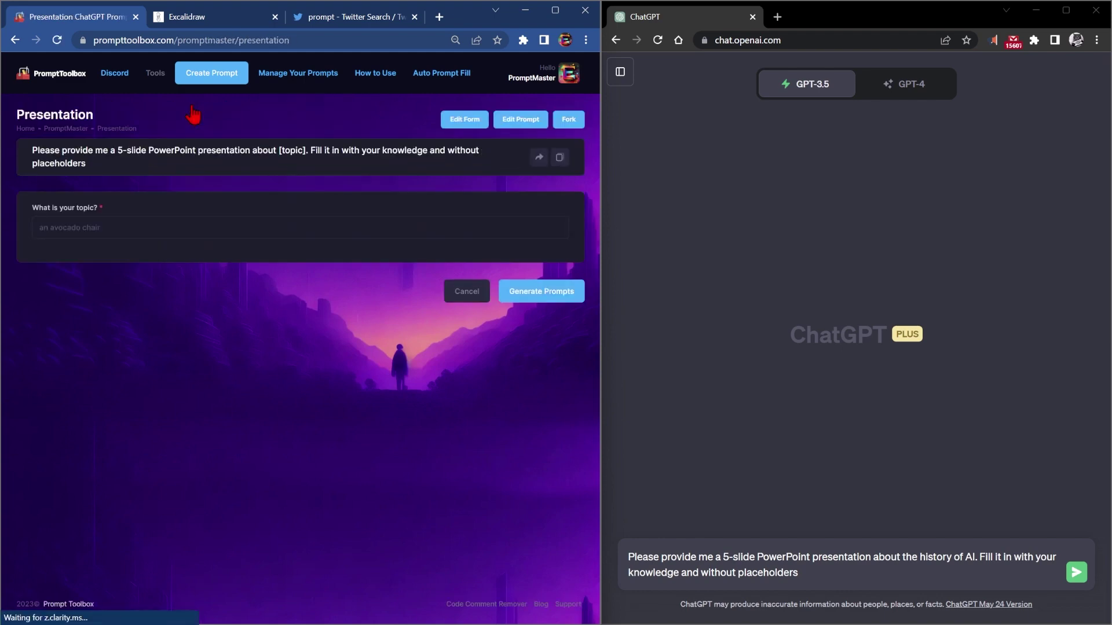
pyautogui.click(55, 228)
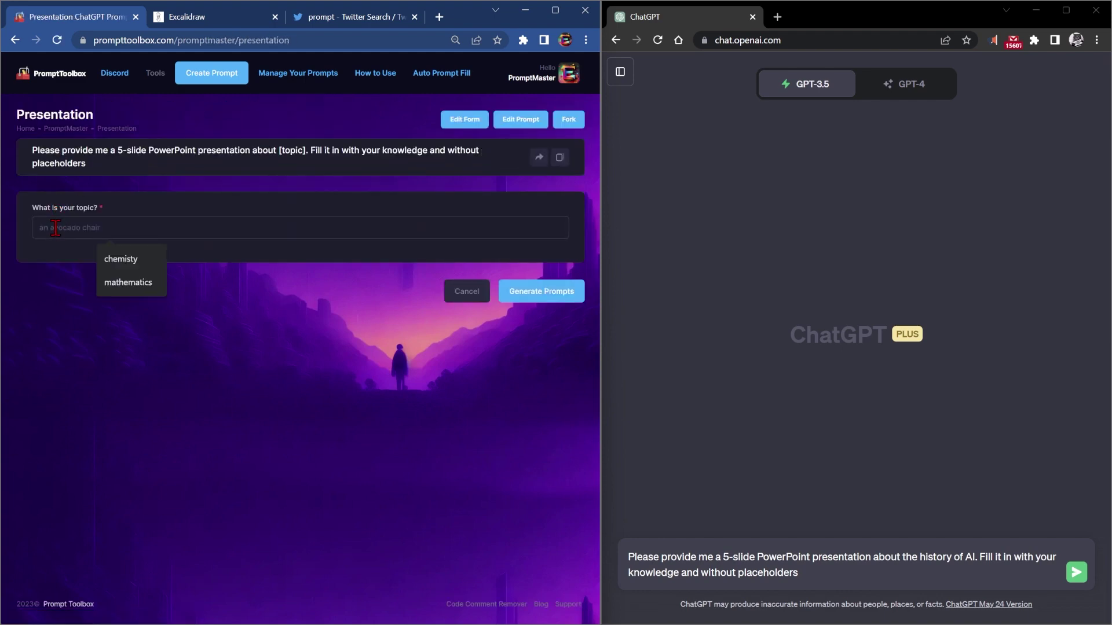
pyautogui.click(130, 258)
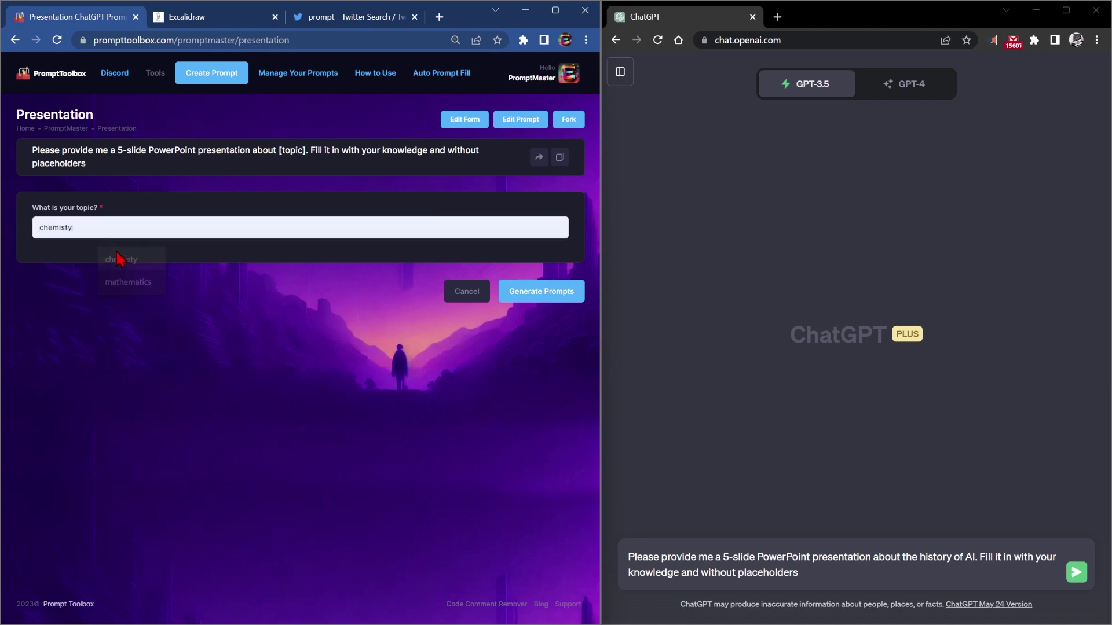
pyautogui.click(540, 298)
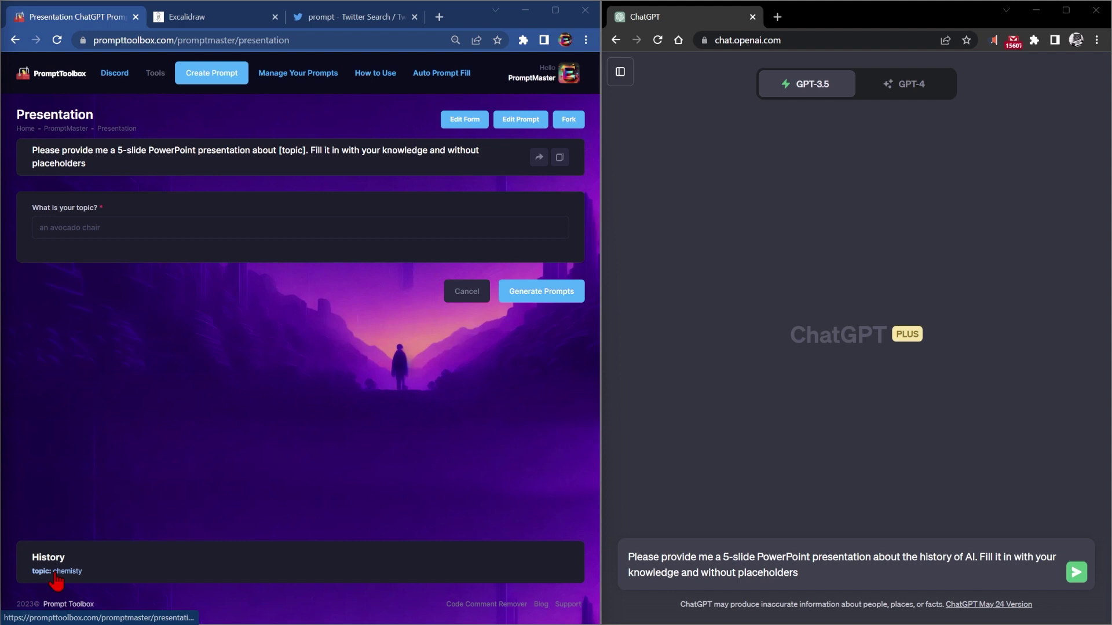
pyautogui.click(55, 574)
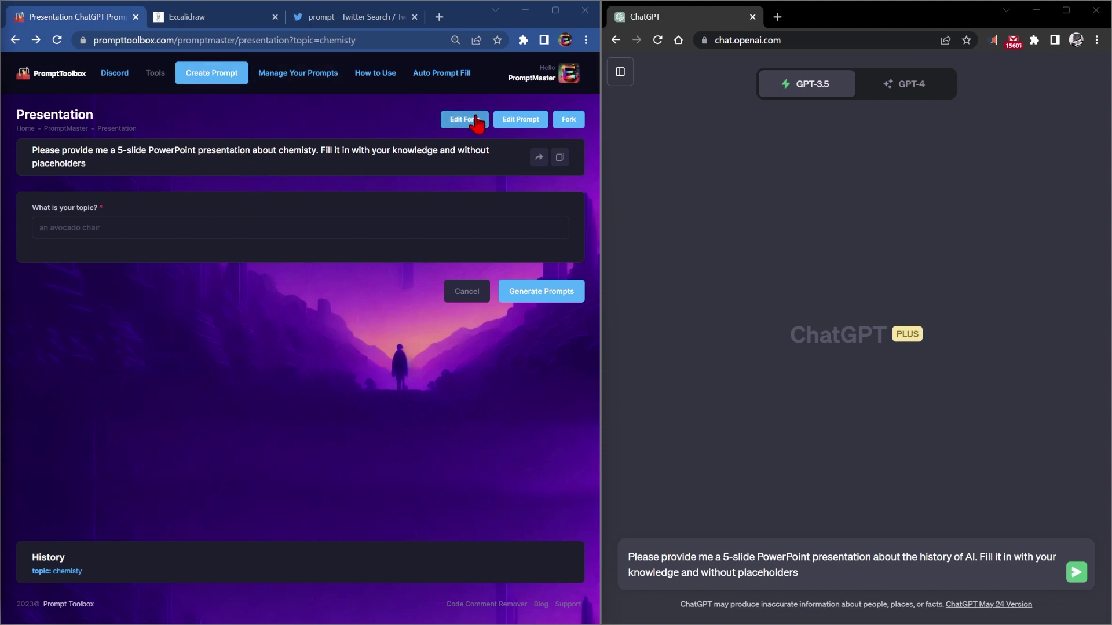
# - Add the Fortune 500 CEOs follow-up prompt, reorder and save, then send the first prompt to ChatGPT
pyautogui.click(521, 118)
pyautogui.click(139, 202)
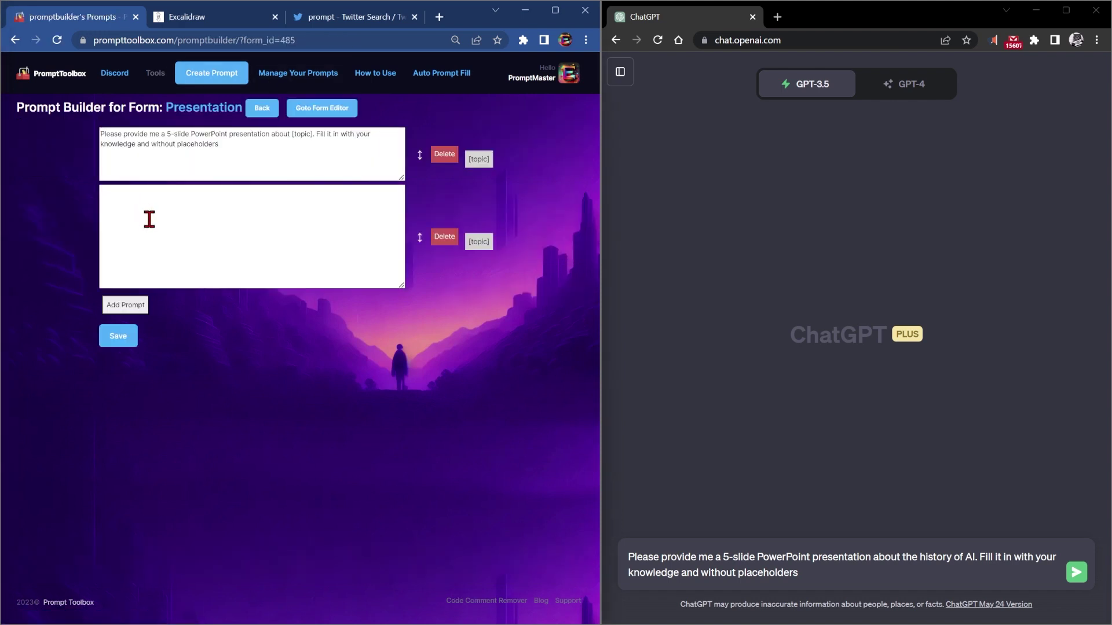
pyautogui.click(149, 218)
pyautogui.write('Great! My target audience is CEOs from Fortune 500 companies, can you make the content easier for them to relate to')
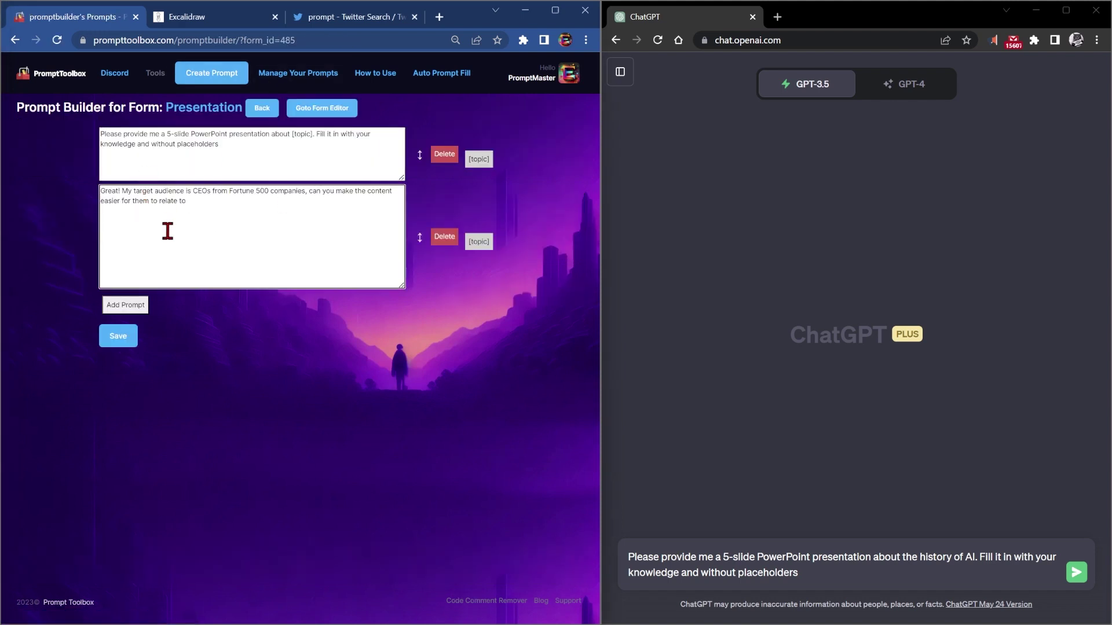
pyautogui.click(130, 307)
pyautogui.click(127, 414)
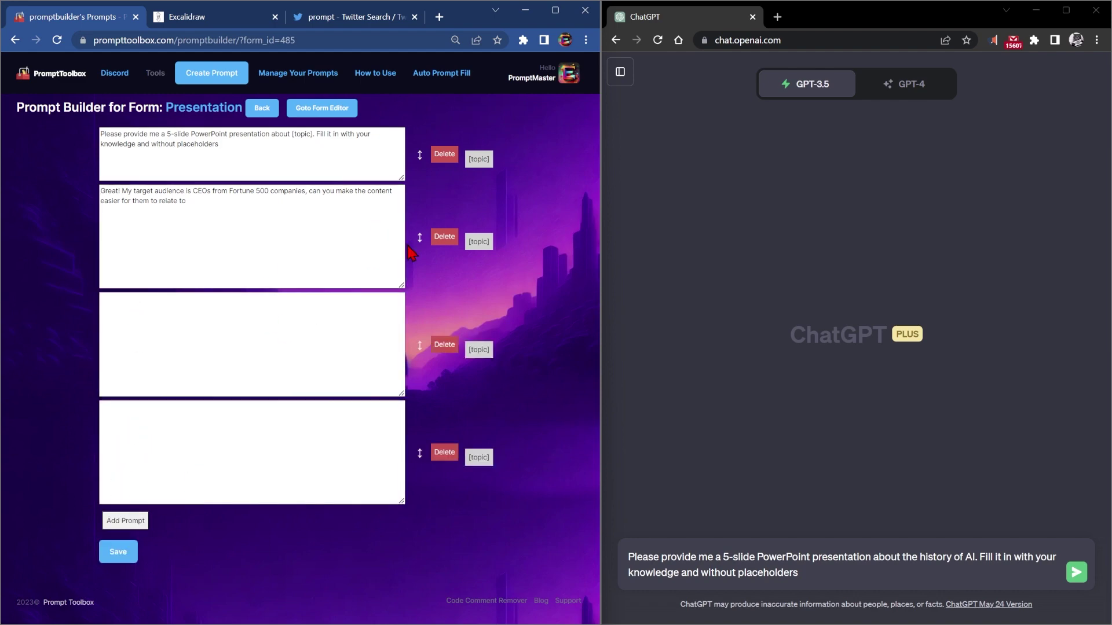
pyautogui.moveTo(419, 155); pyautogui.dragTo(421, 339)
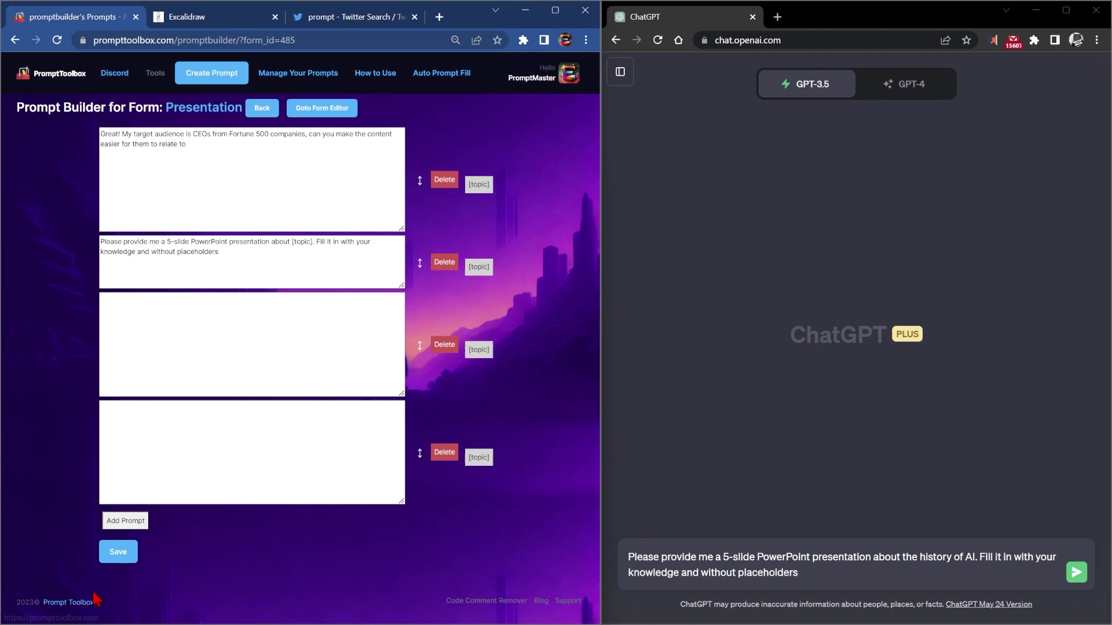
pyautogui.click(111, 560)
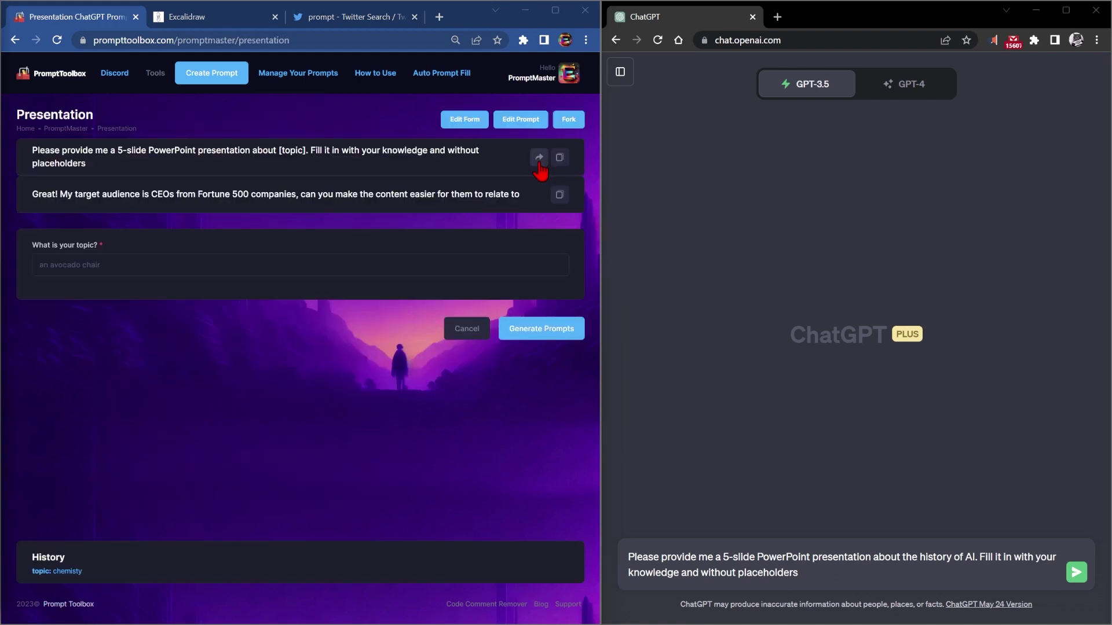
pyautogui.click(539, 162)
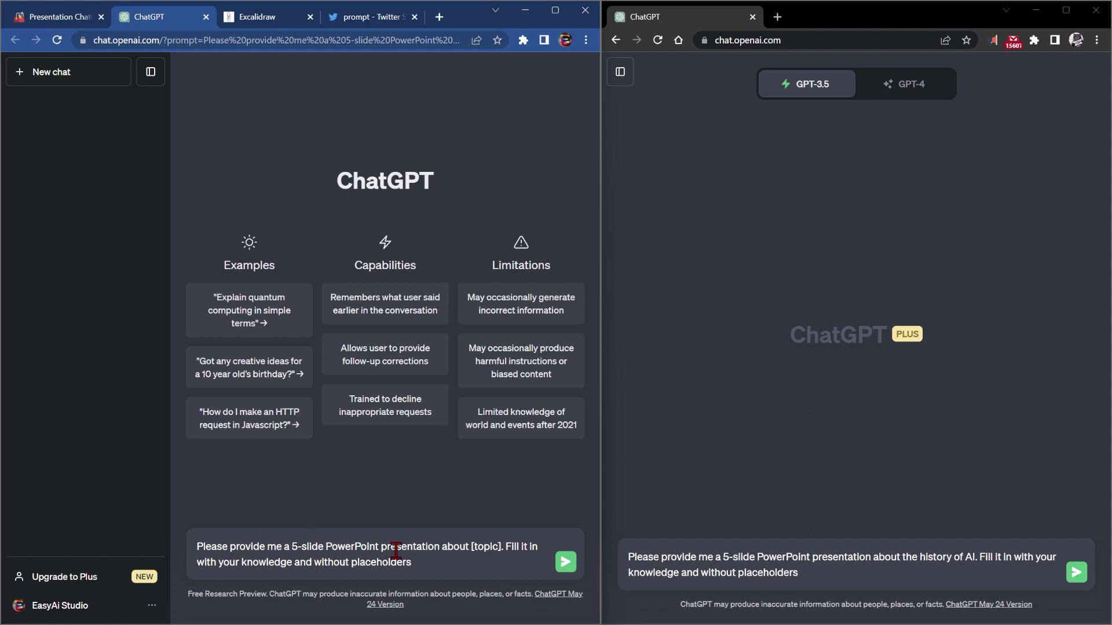
pyautogui.click(92, 25)
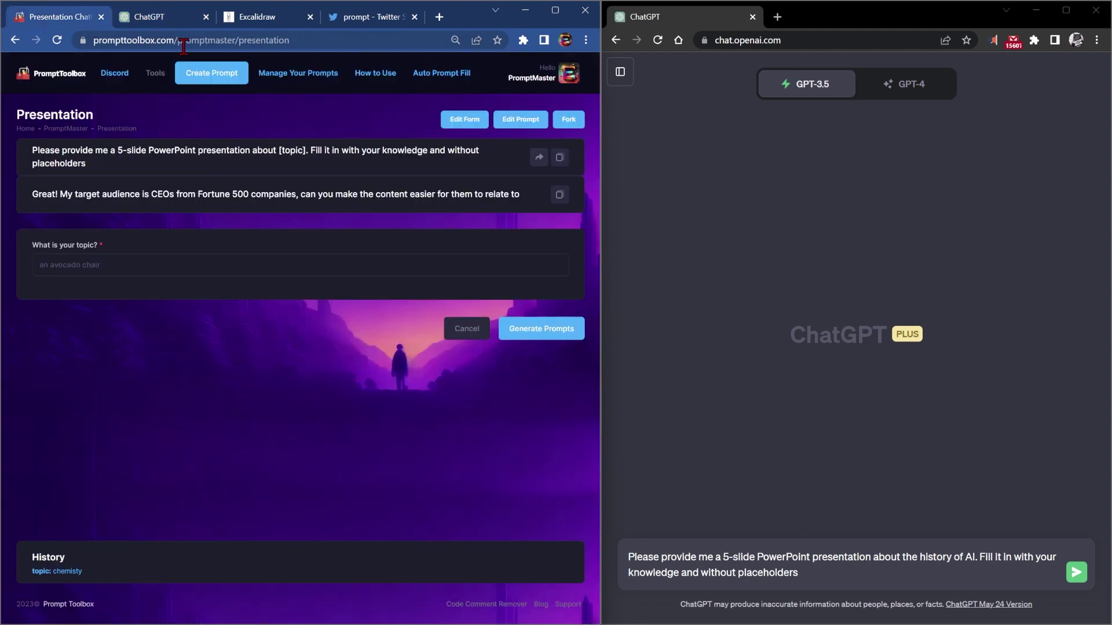
# - Open the AutoPromptFill extension's Chrome Web Store listing from the top navigation
pyautogui.click(463, 83)
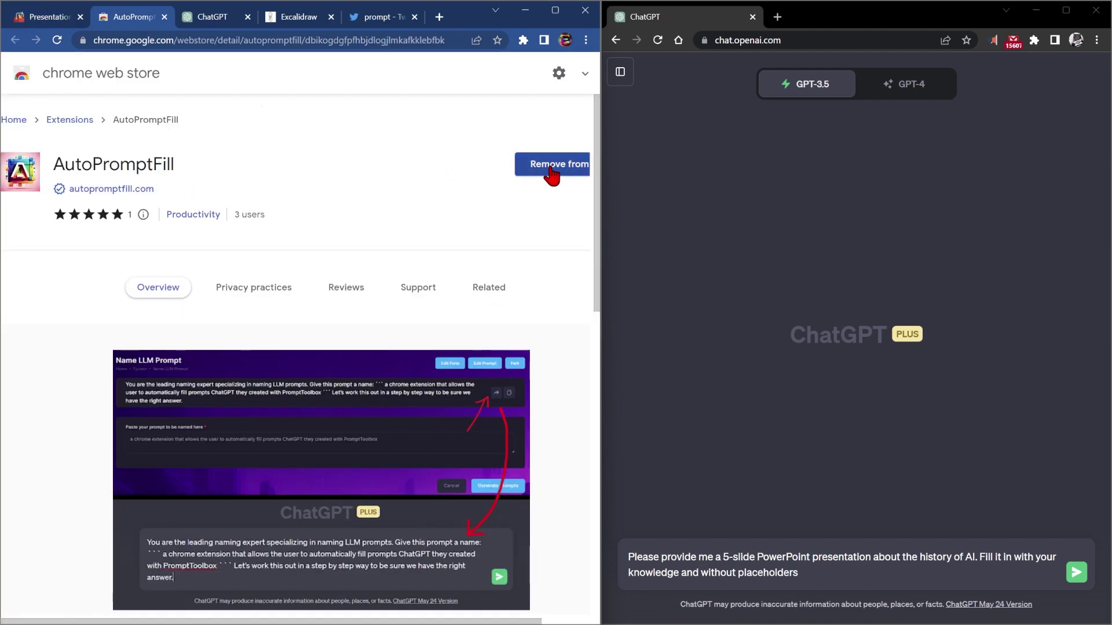